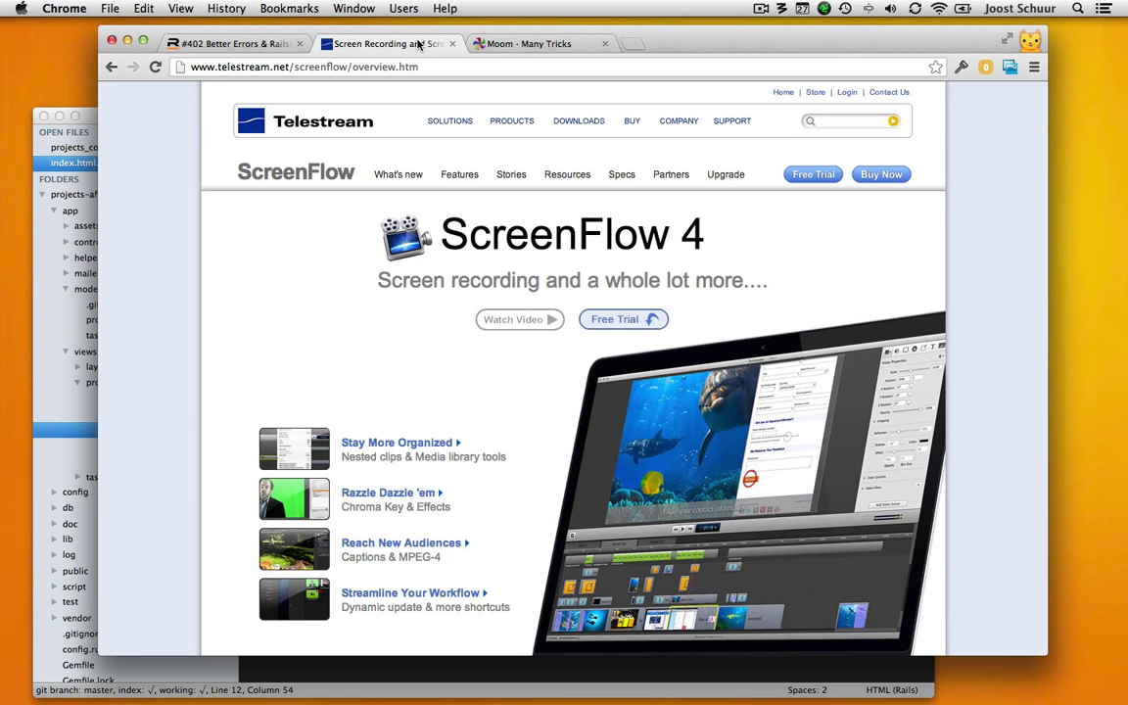
Play the RailsCasts episode fullscreen, pause it, then bring up the Moom product page
left_click(230, 43)
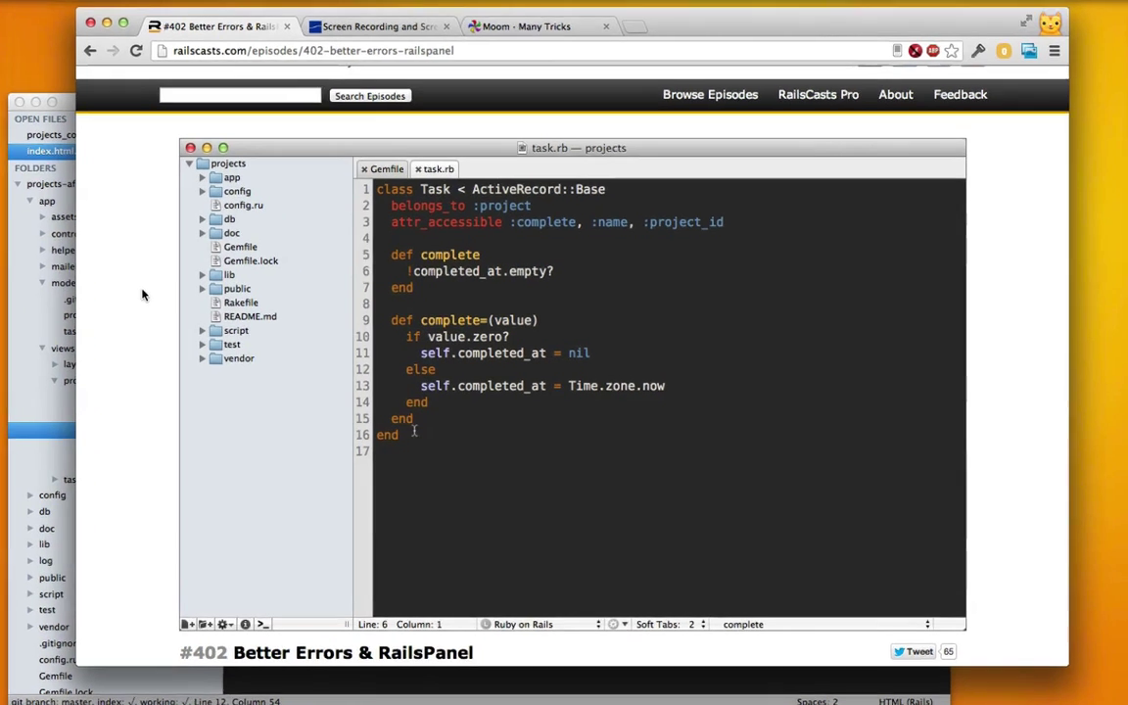
key("f")
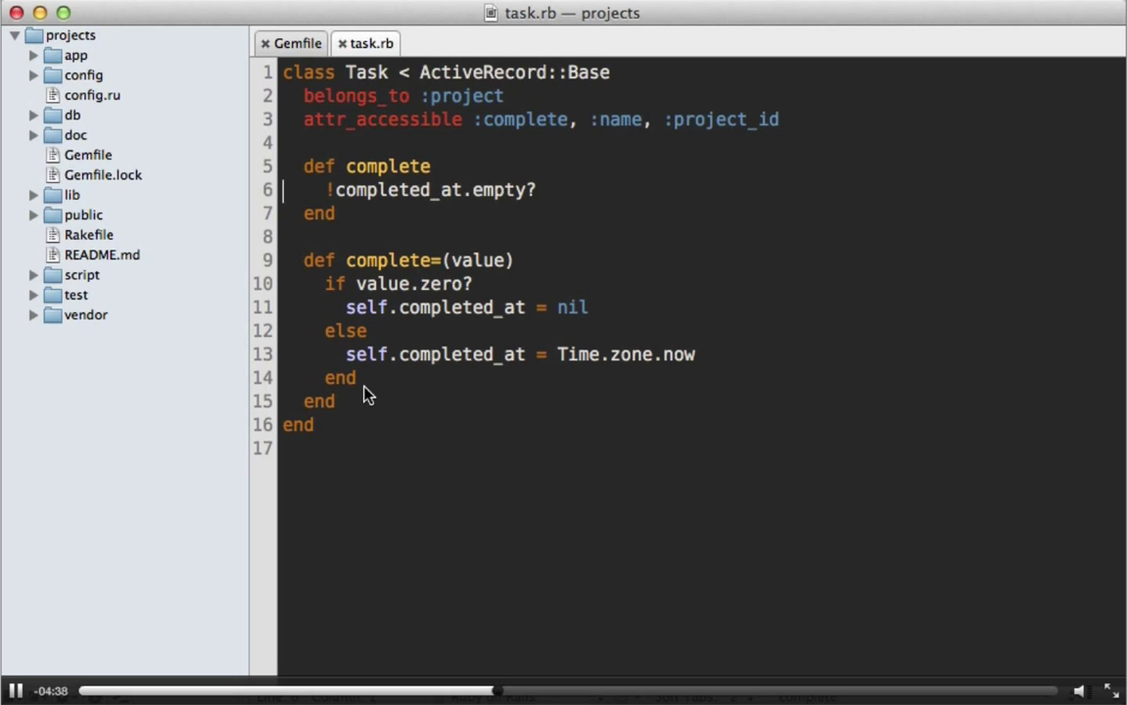
key("Escape")
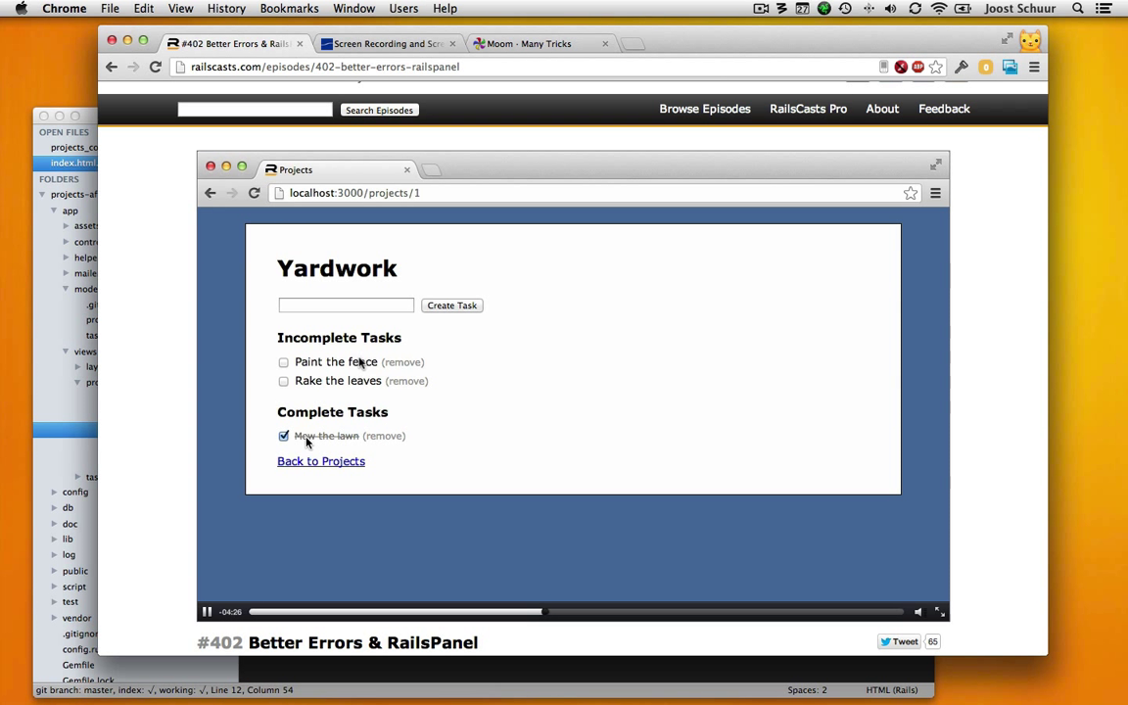
key("space")
key("super+3")
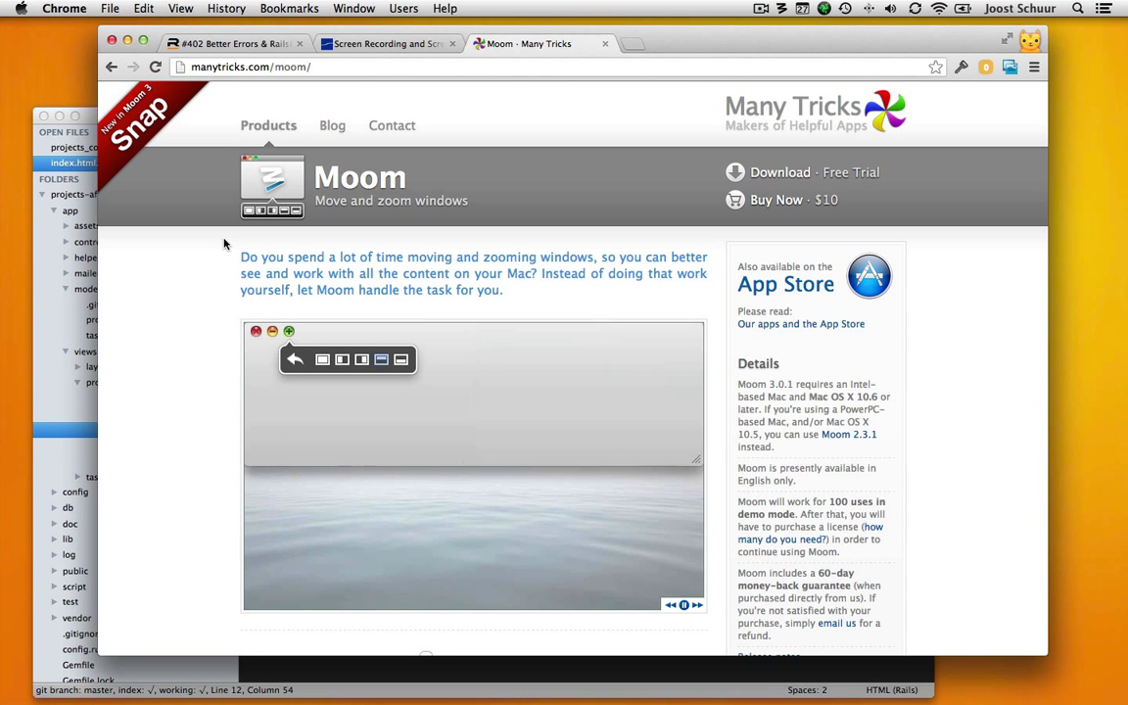
left_click(781, 9)
left_click(801, 42)
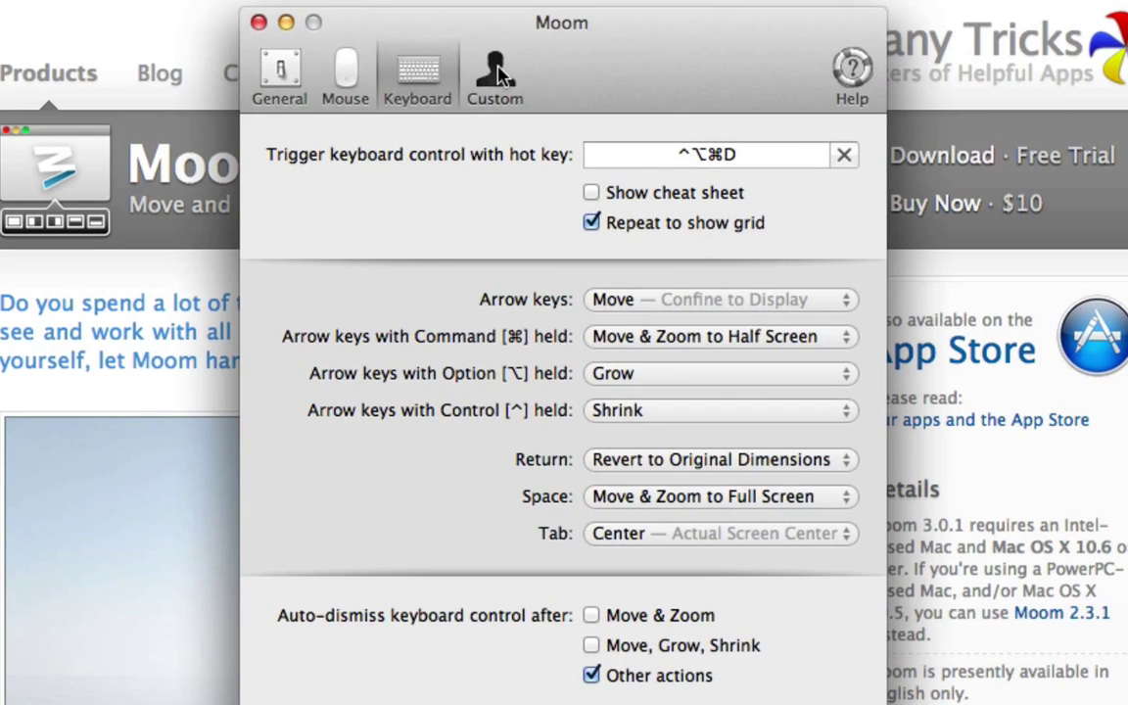
left_click(506, 93)
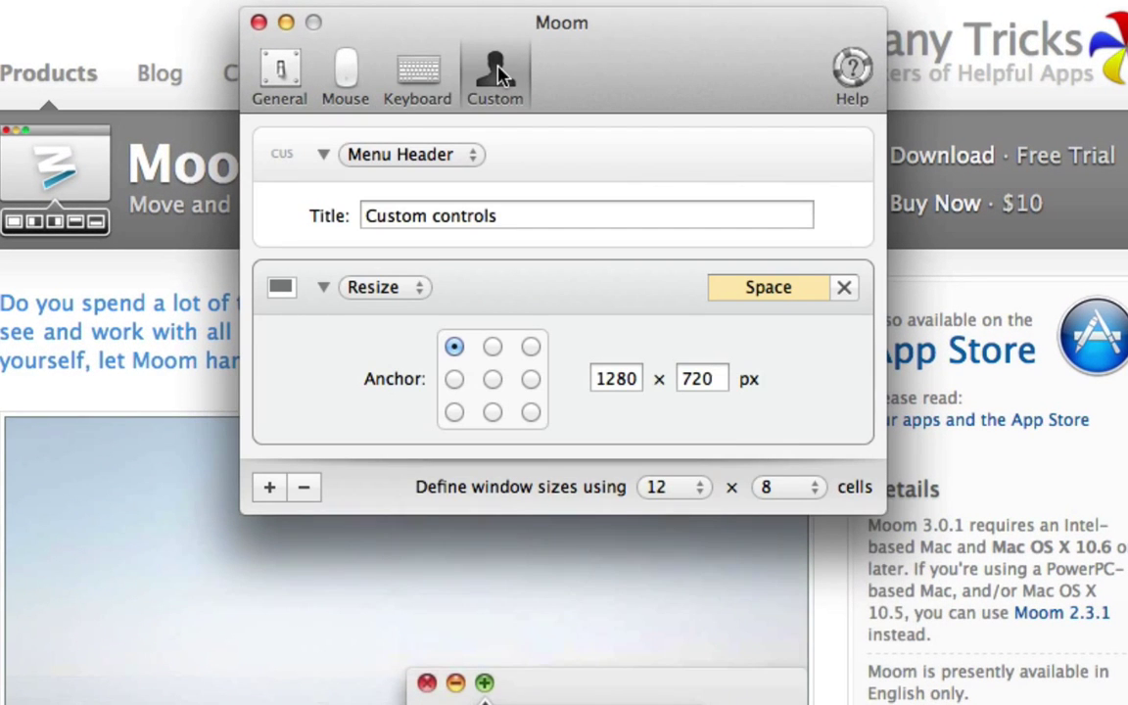
left_click(380, 296)
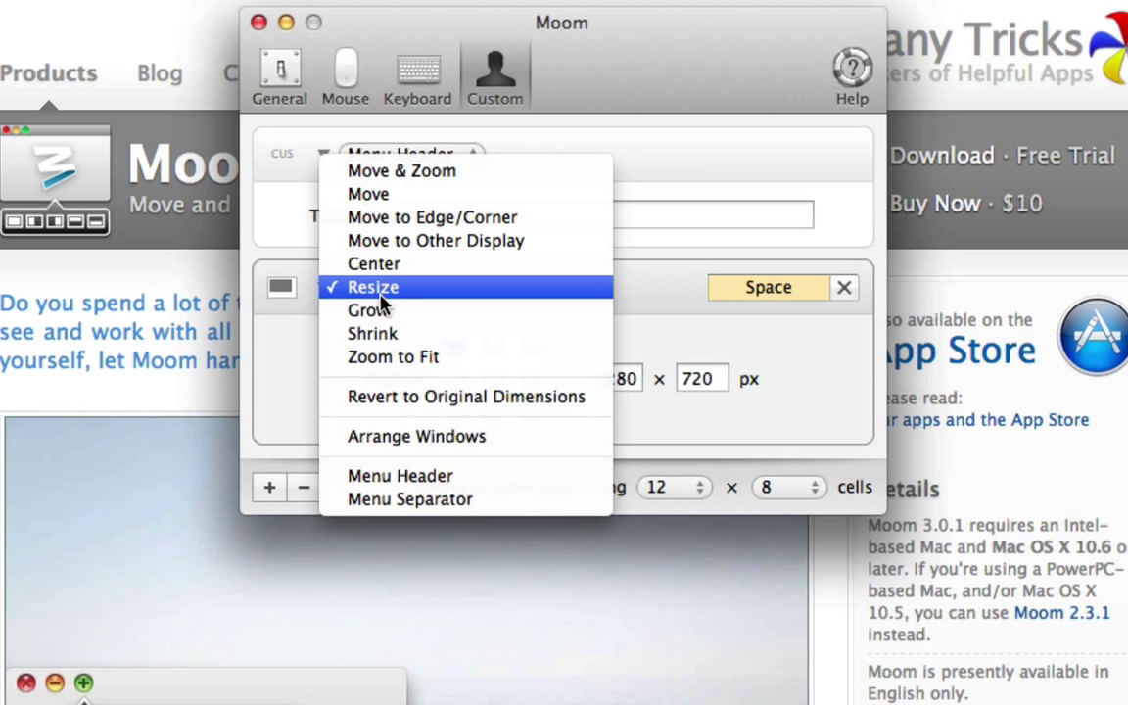
left_click(380, 294)
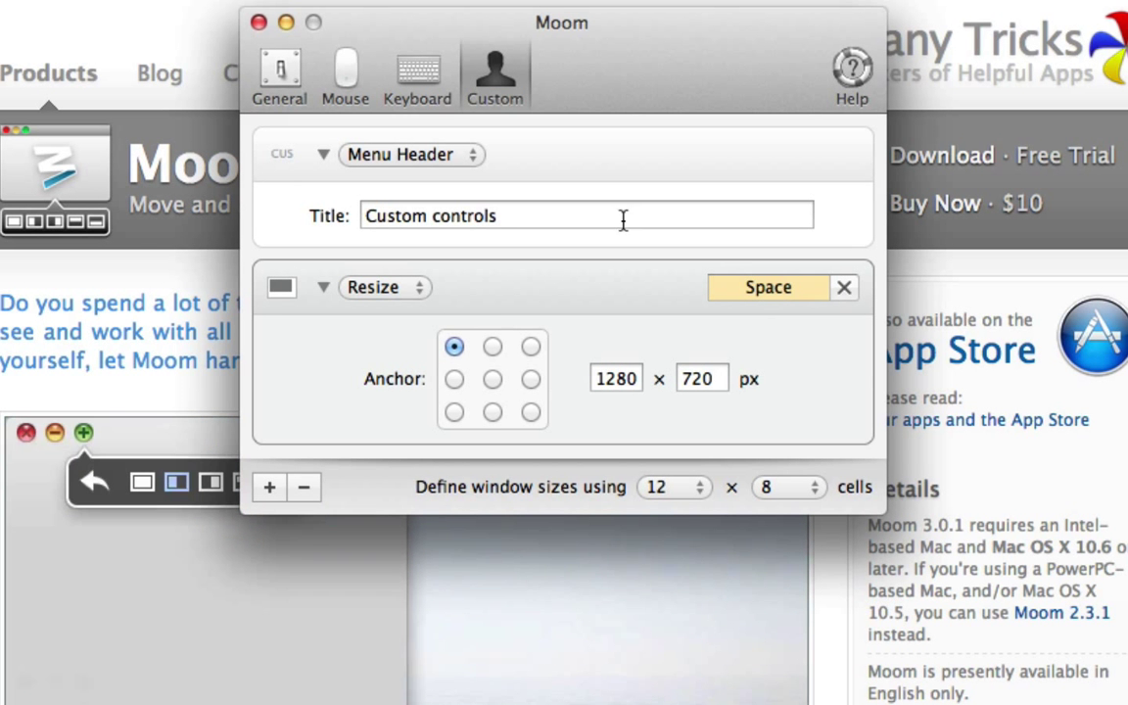
left_click(421, 83)
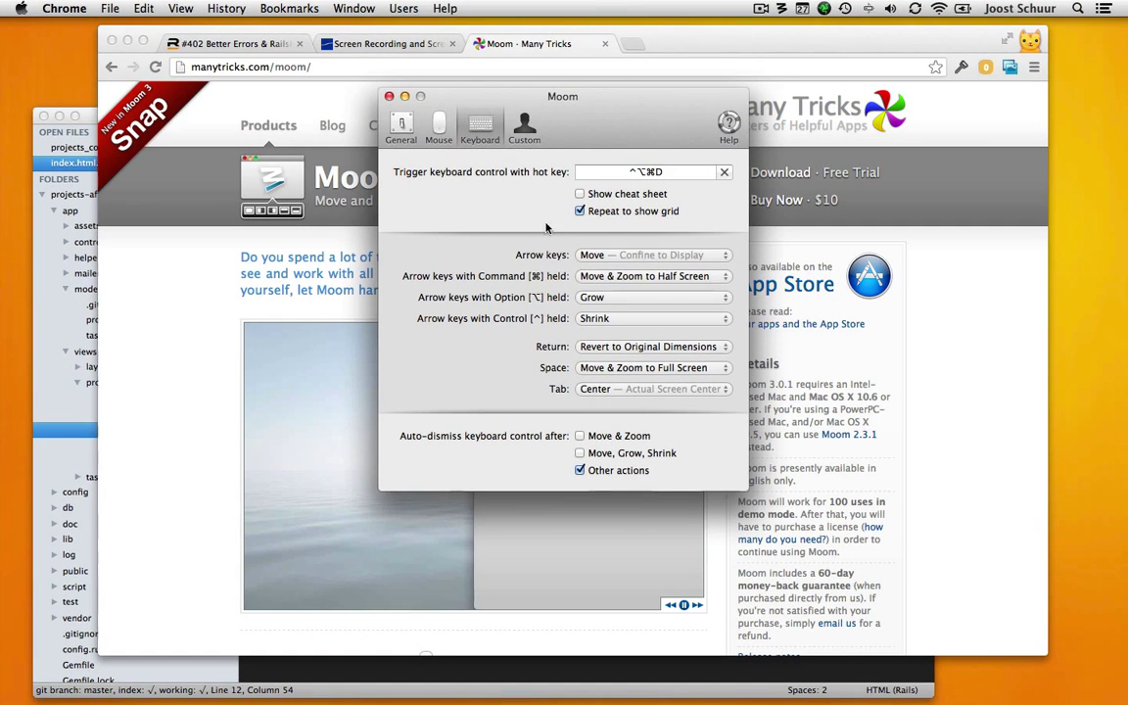
key("super+w")
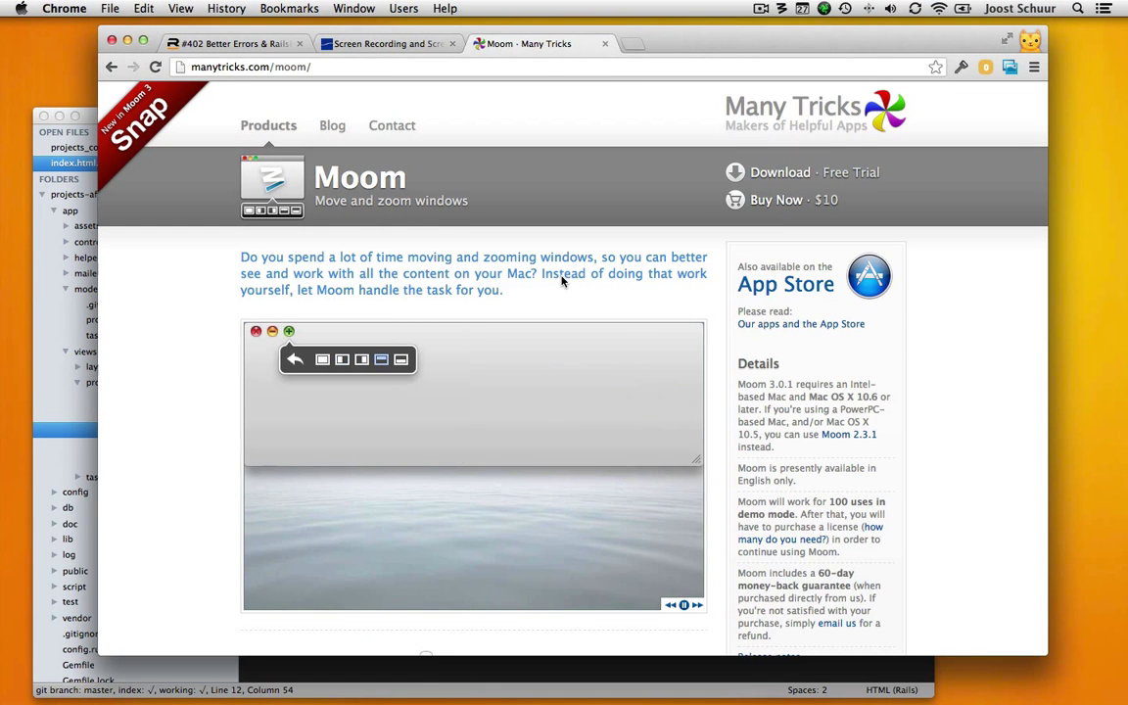
Resize the Chrome window to Moom's custom preset size and centre it on screen
key("ctrl+alt+super+m")
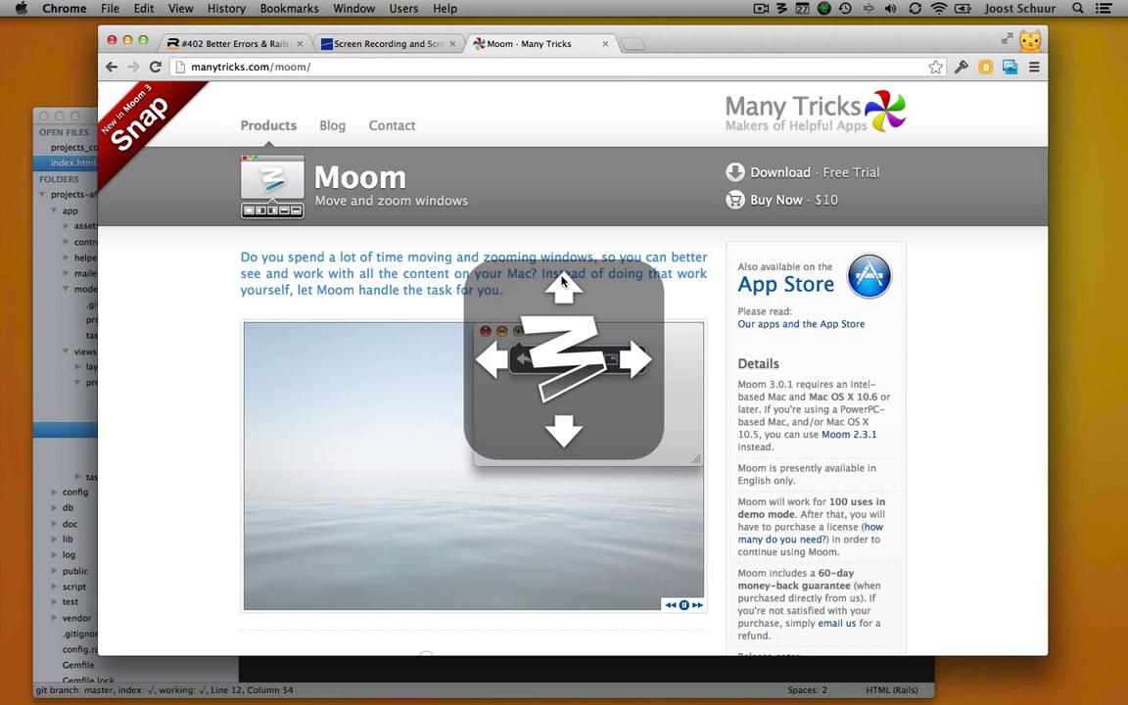
key("1")
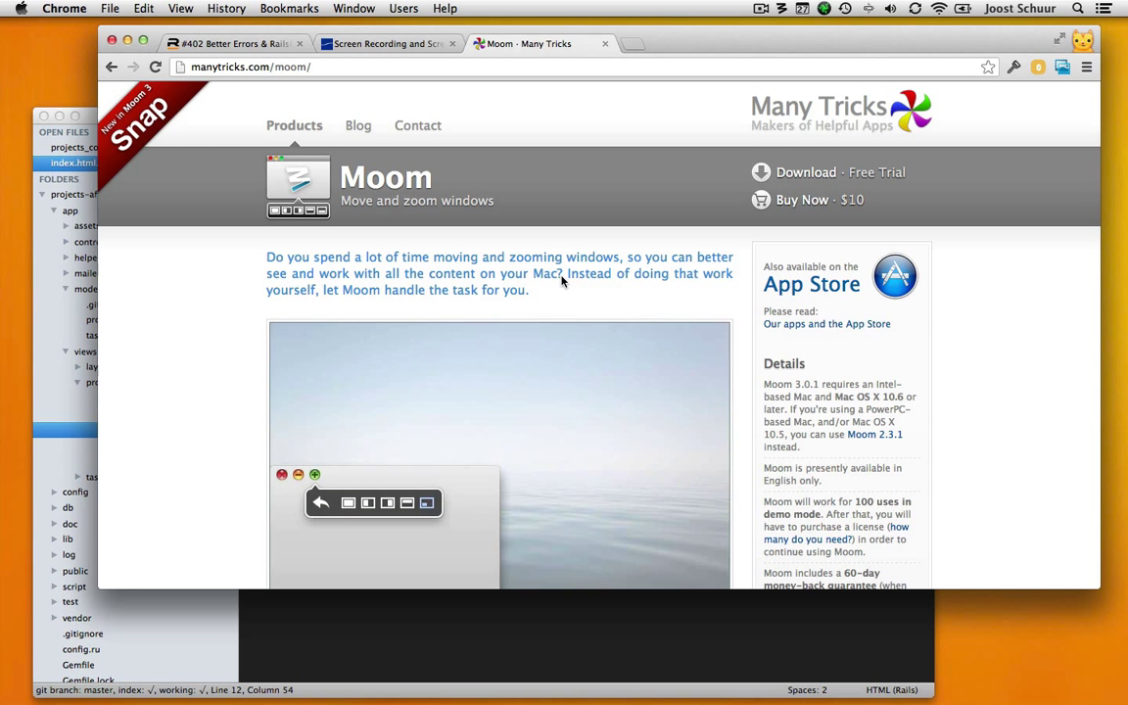
key("ctrl+alt+super+m")
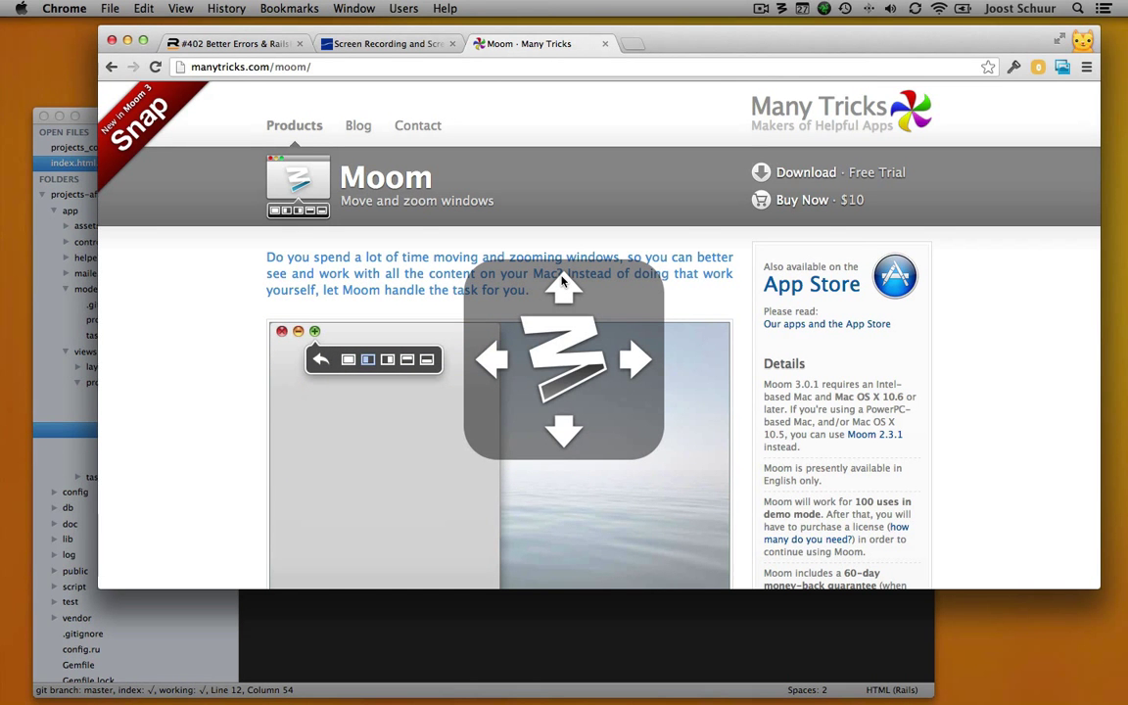
key("space")
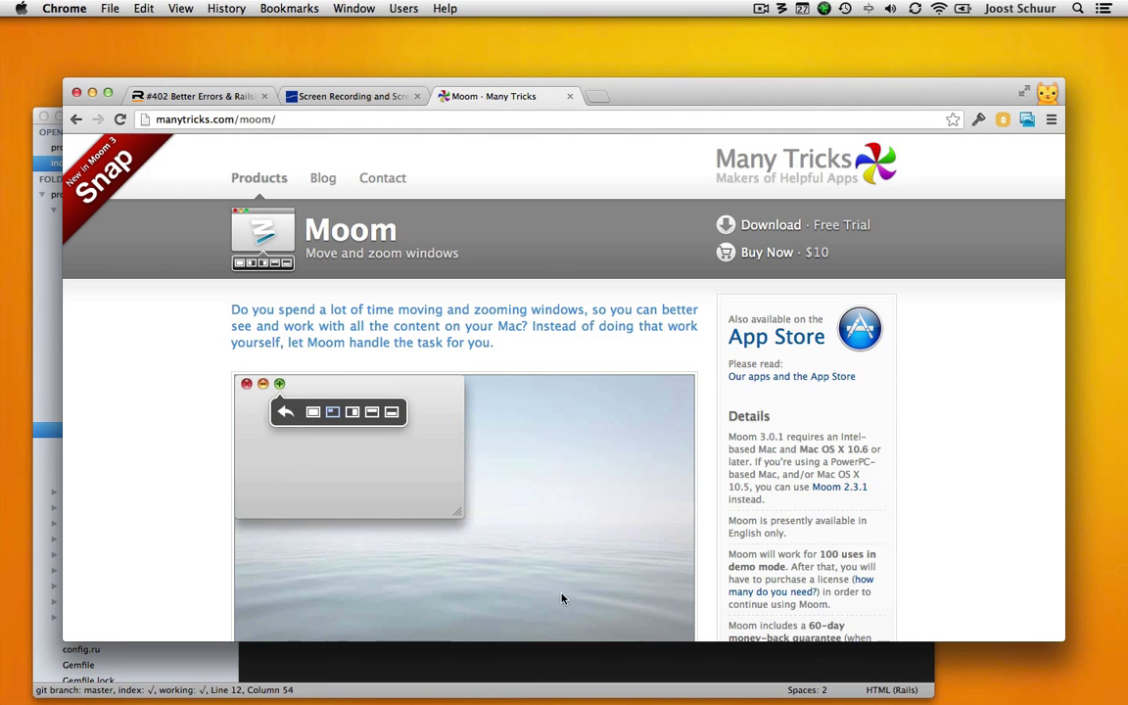
Resize the Sublime Text window to the same preset size and centre it over Chrome
left_click(560, 662)
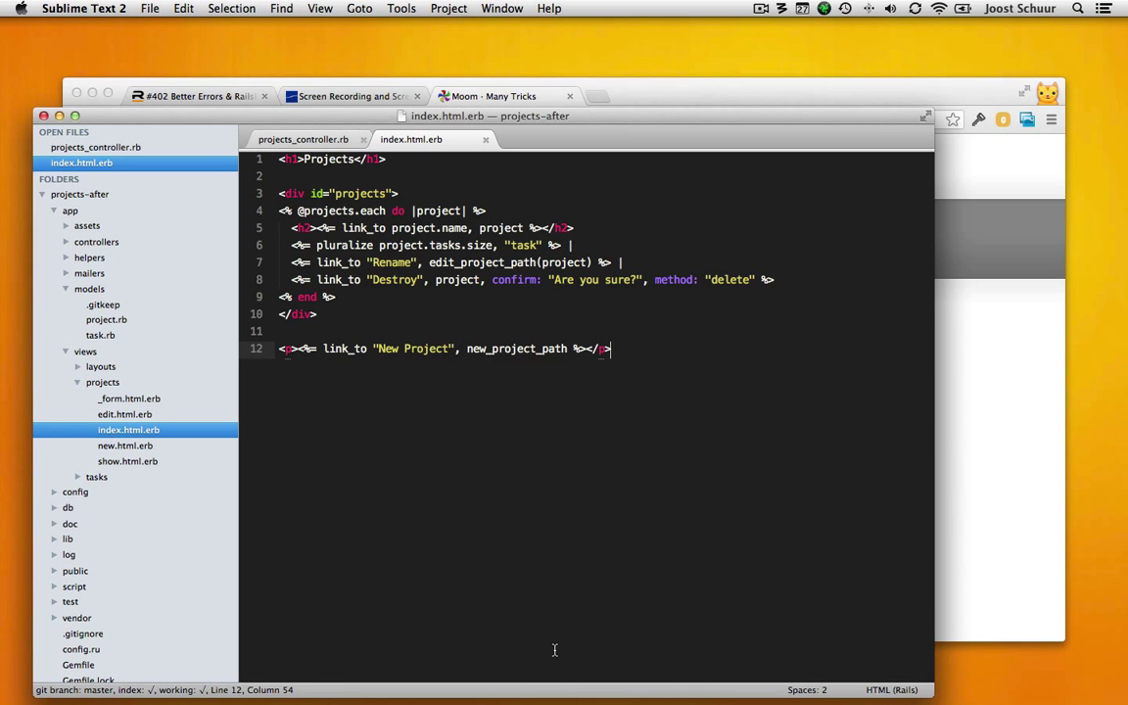
key("ctrl+alt+super+m")
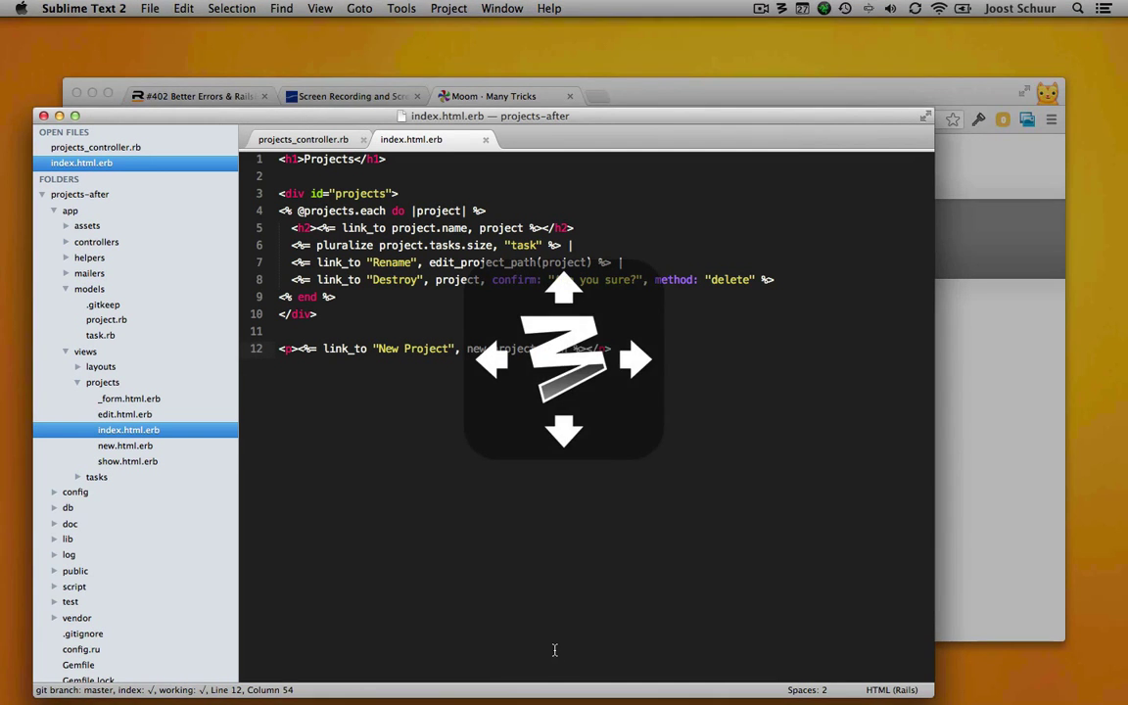
key("Right")
key("ctrl+alt+super+m")
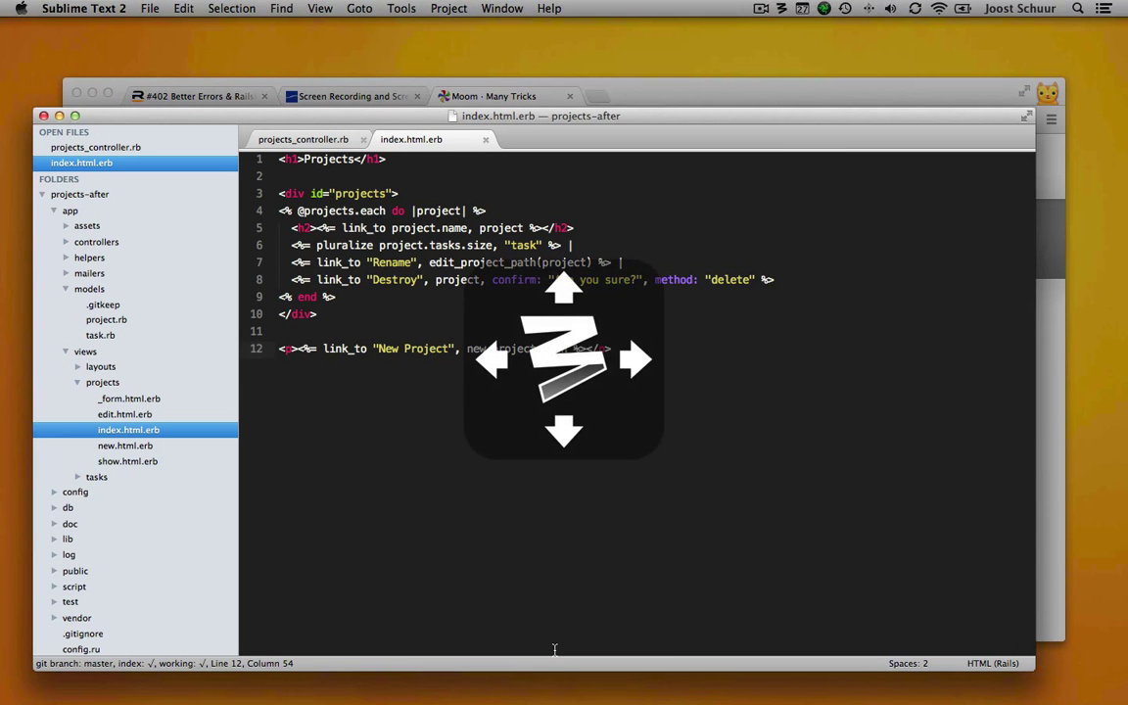
key("c")
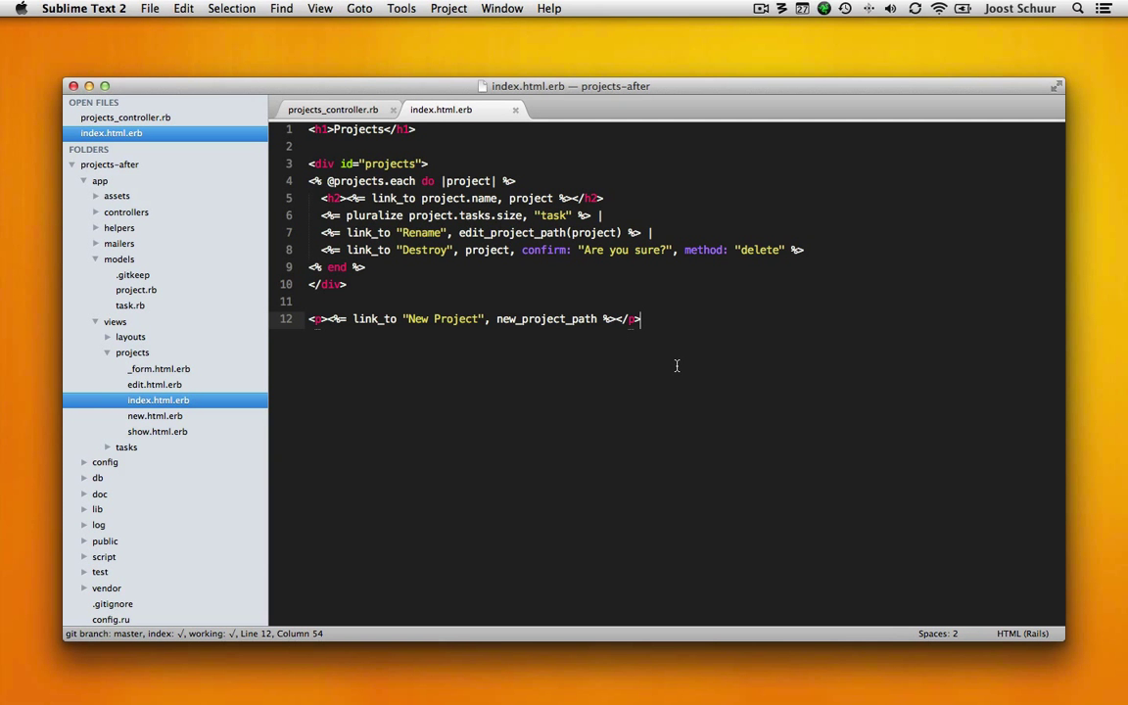
key("super+Tab")
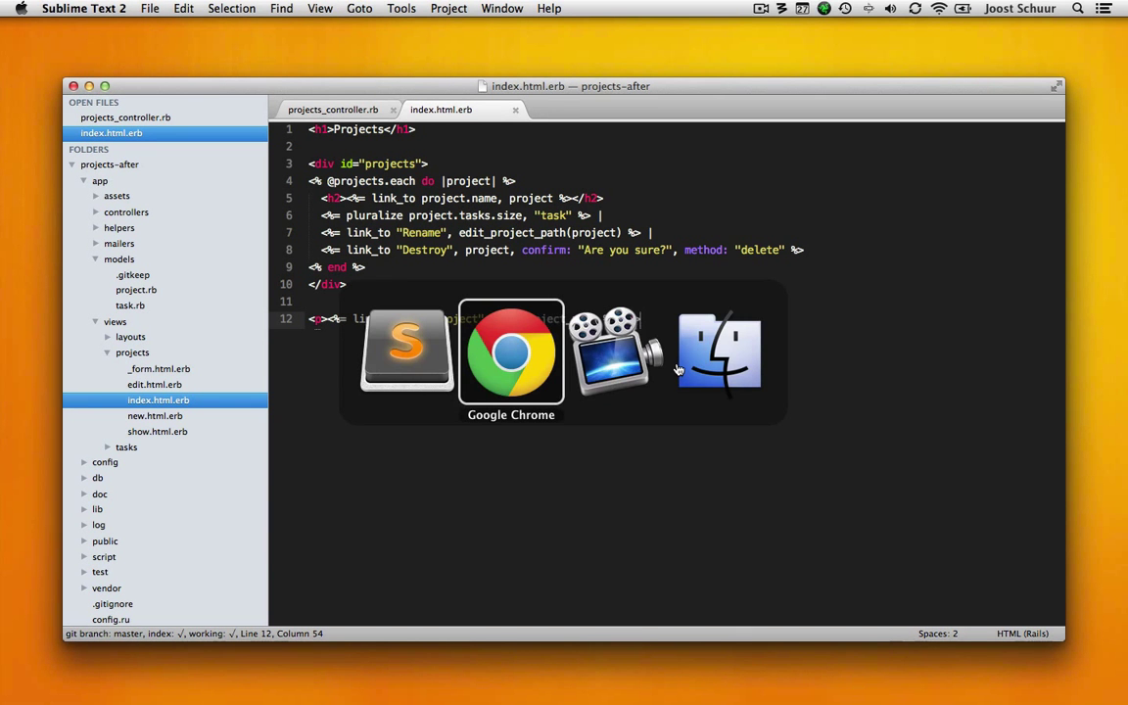
Cycle between Sublime Text and Chrome, then bring the 'Fullscreen Screenflow' project forward
key("super+Tab")
key("super+Tab")
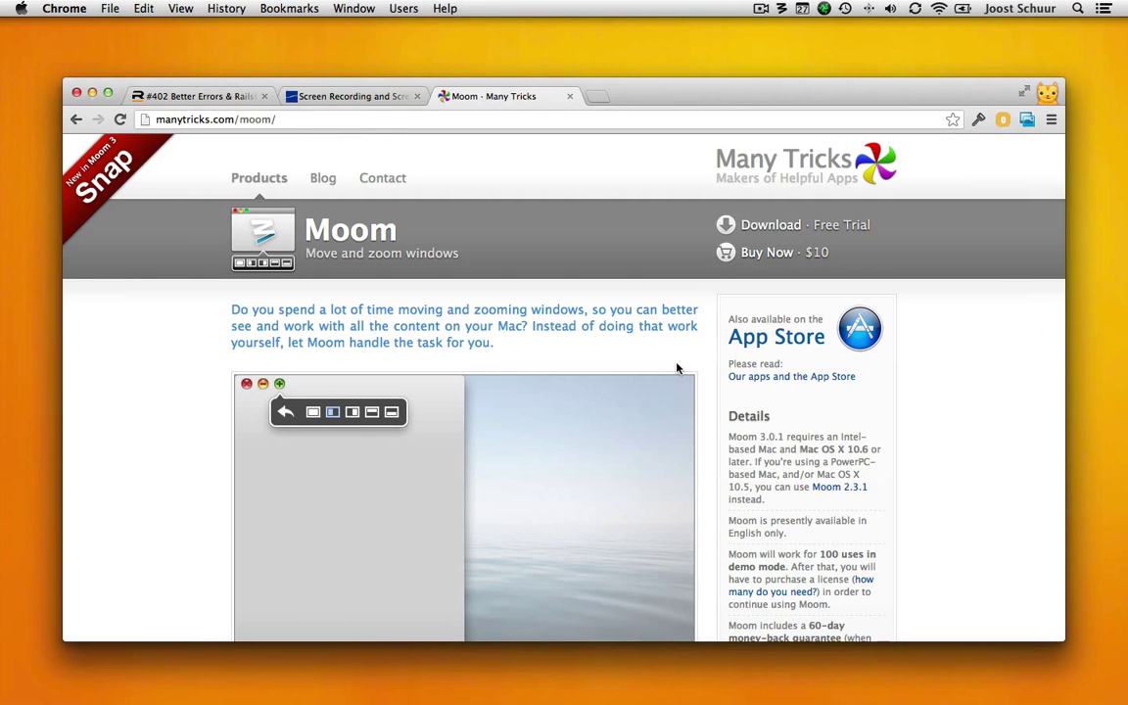
key("super+Tab")
key("super+Tab")
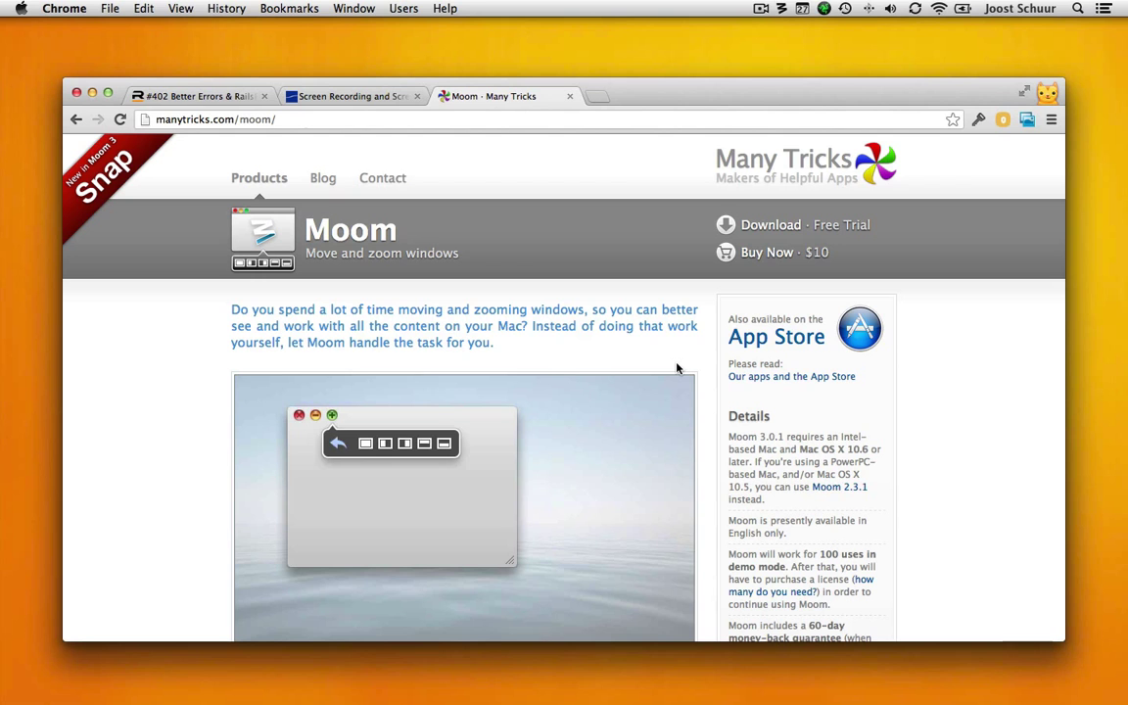
key("super+Tab")
key("super+Tab")
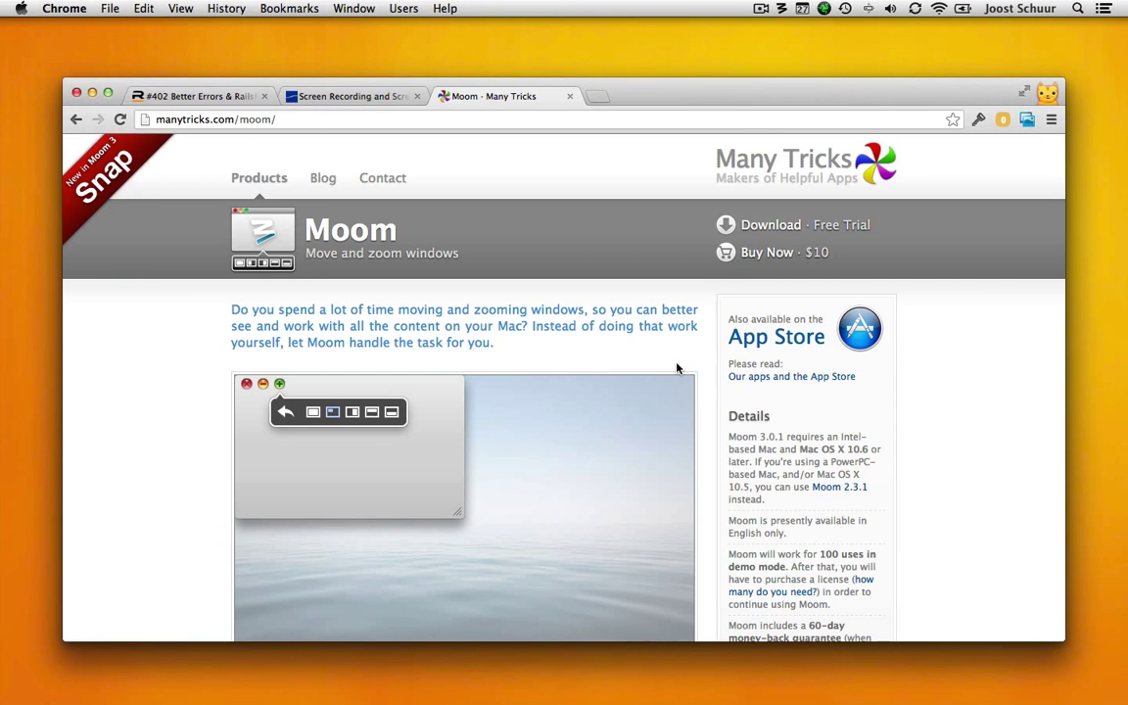
key("super+Tab")
key("super+Tab")
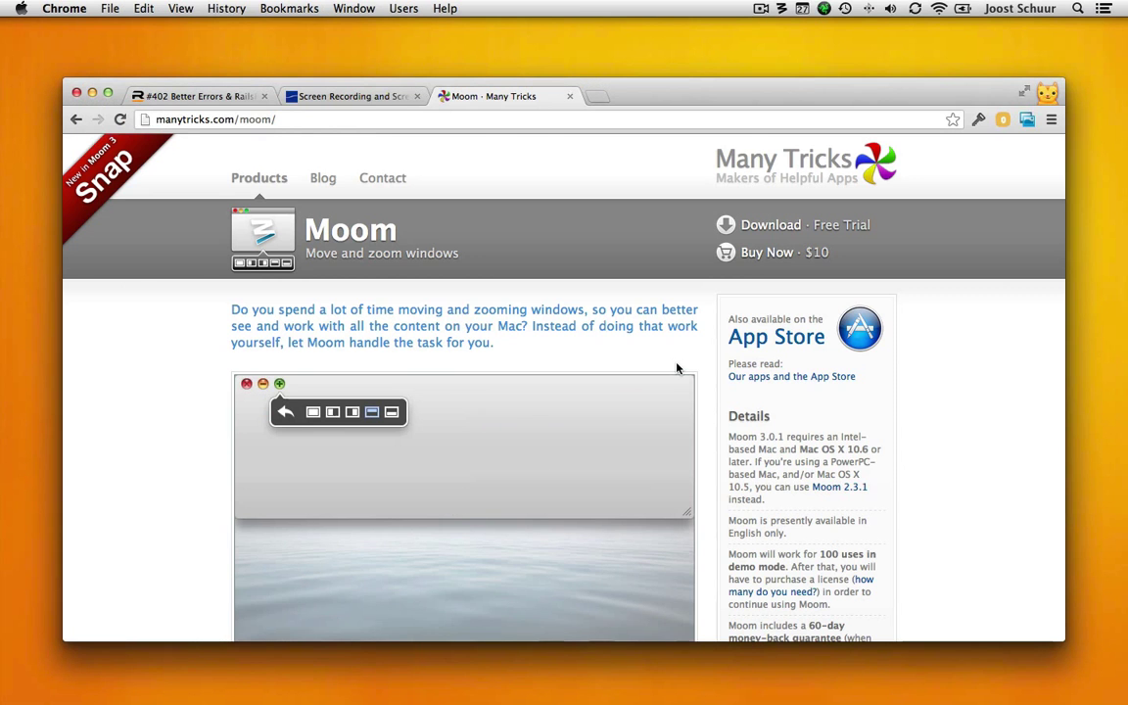
key("super+Tab")
key("super+Tab")
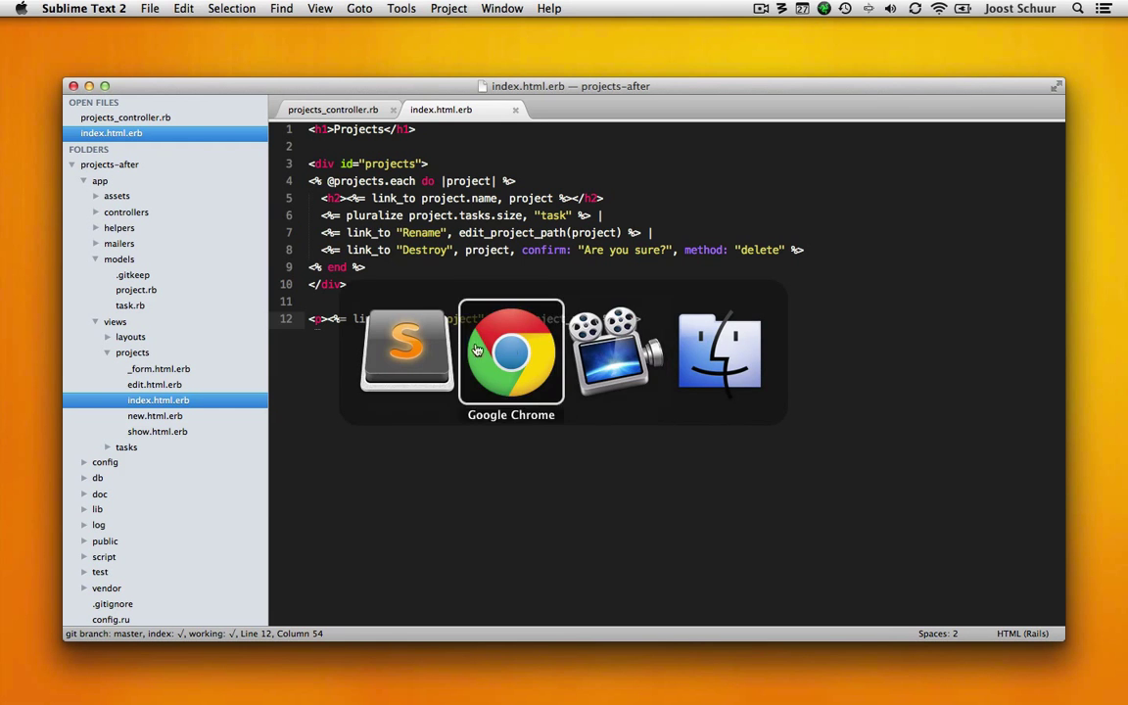
key("super+Tab")
key("super+Tab")
key("super+Tab")
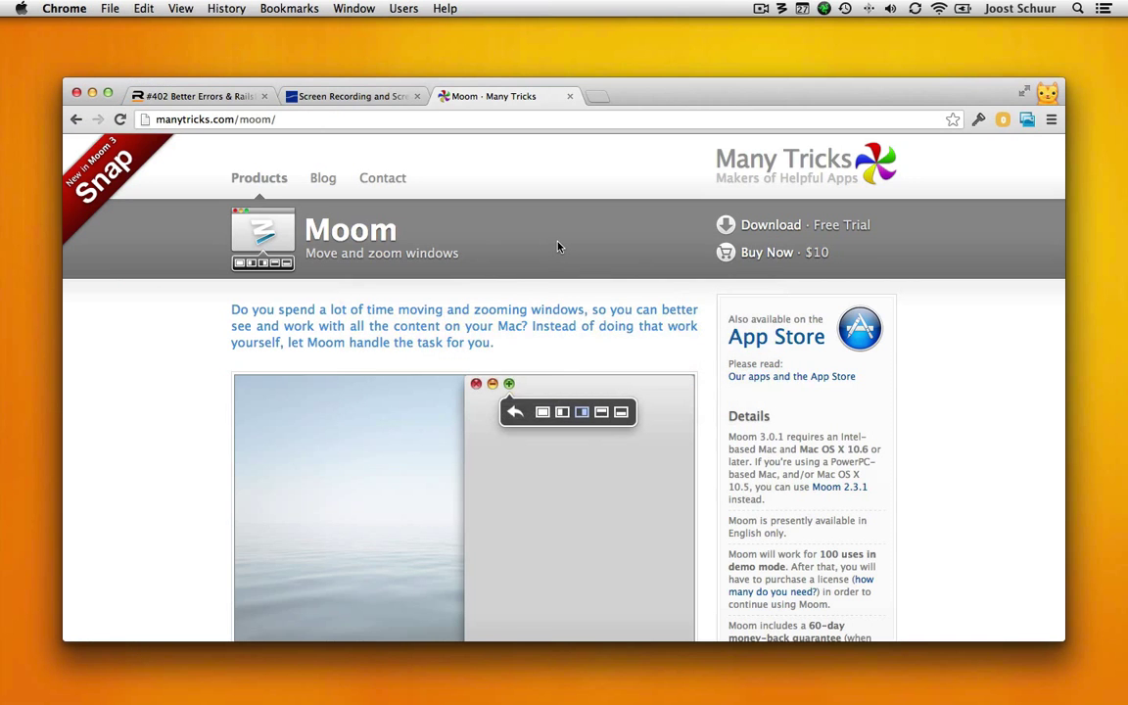
key("super+Tab")
key("super+Tab")
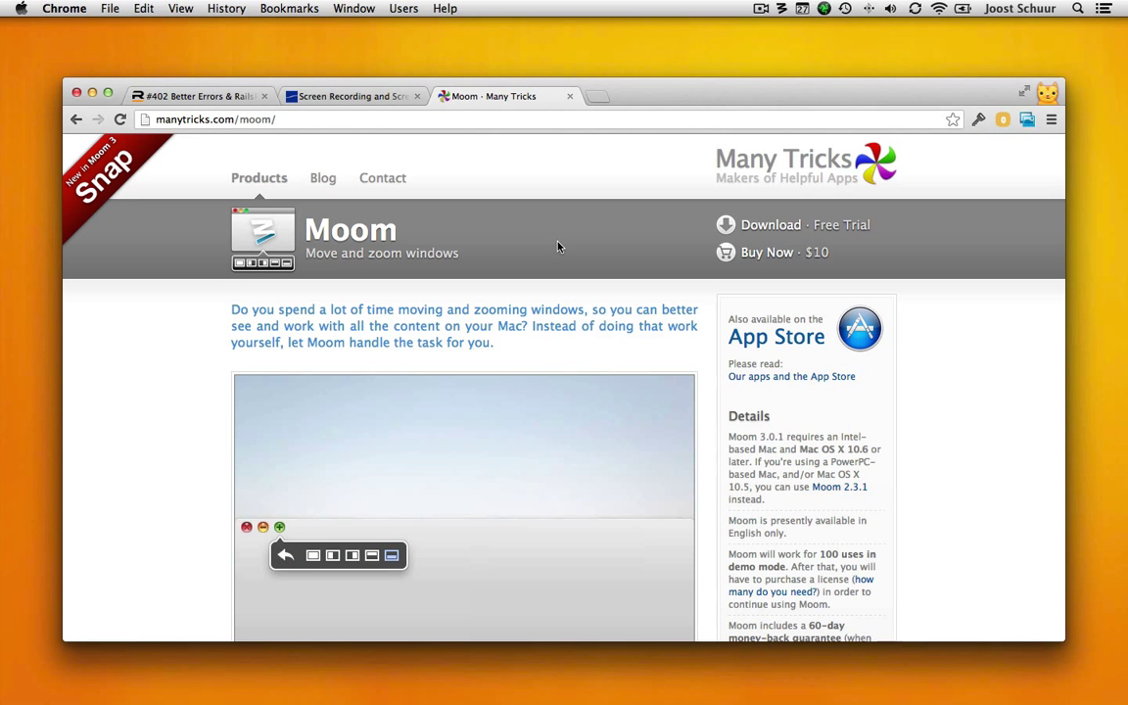
key("super+shift+2")
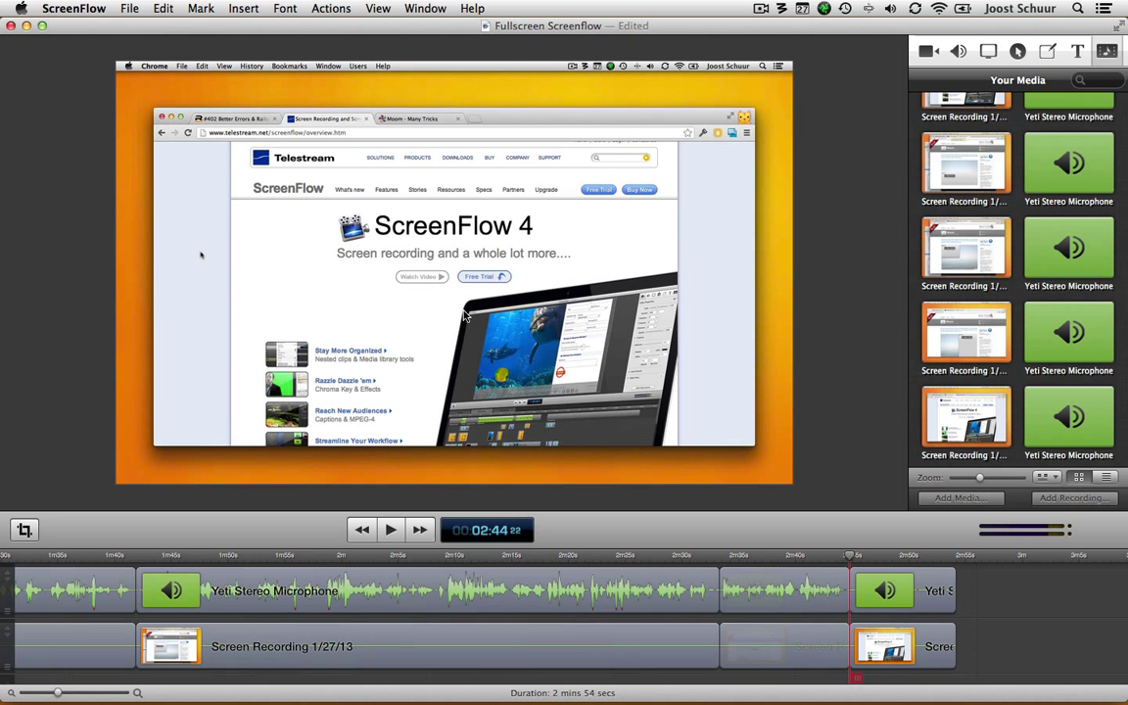
Select the last audio and screen-recording clips and enter a 1280 × 720 canvas crop
left_click(919, 609)
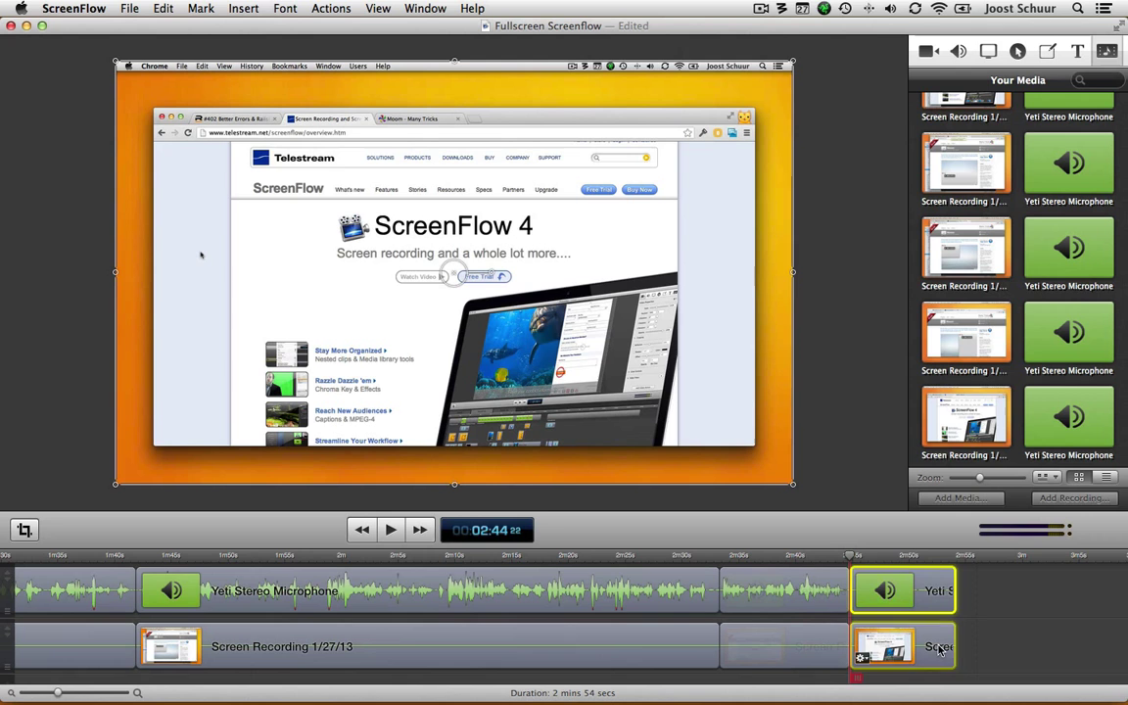
left_click(901, 647, "shift")
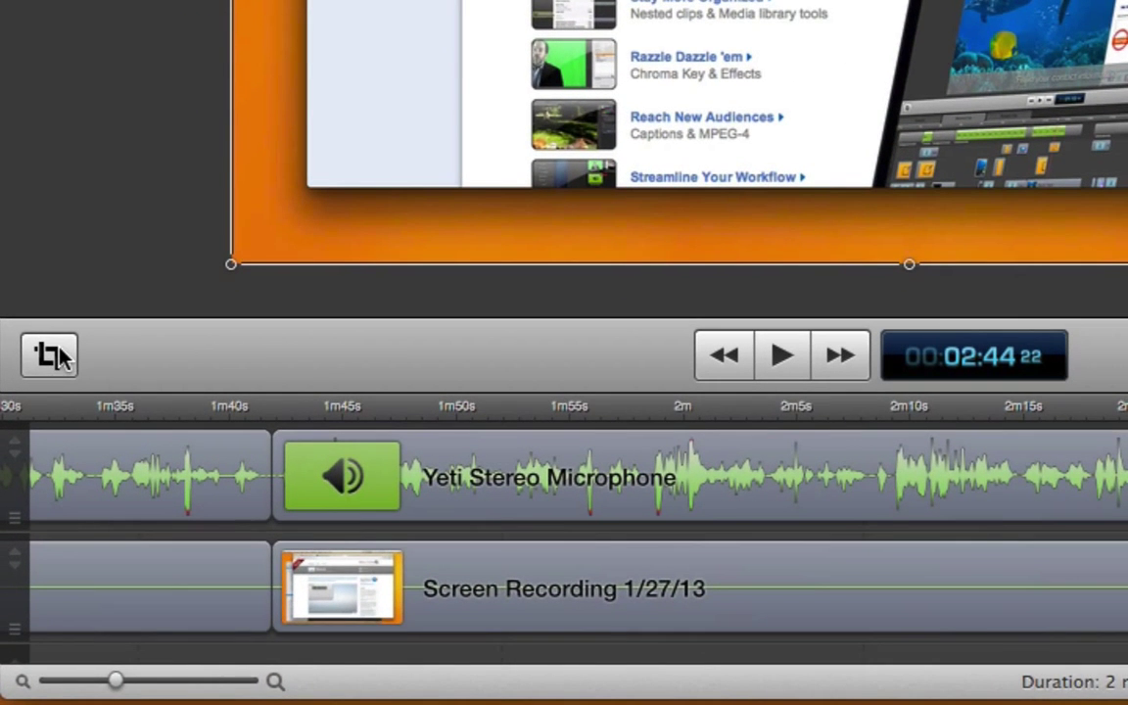
left_click(32, 478)
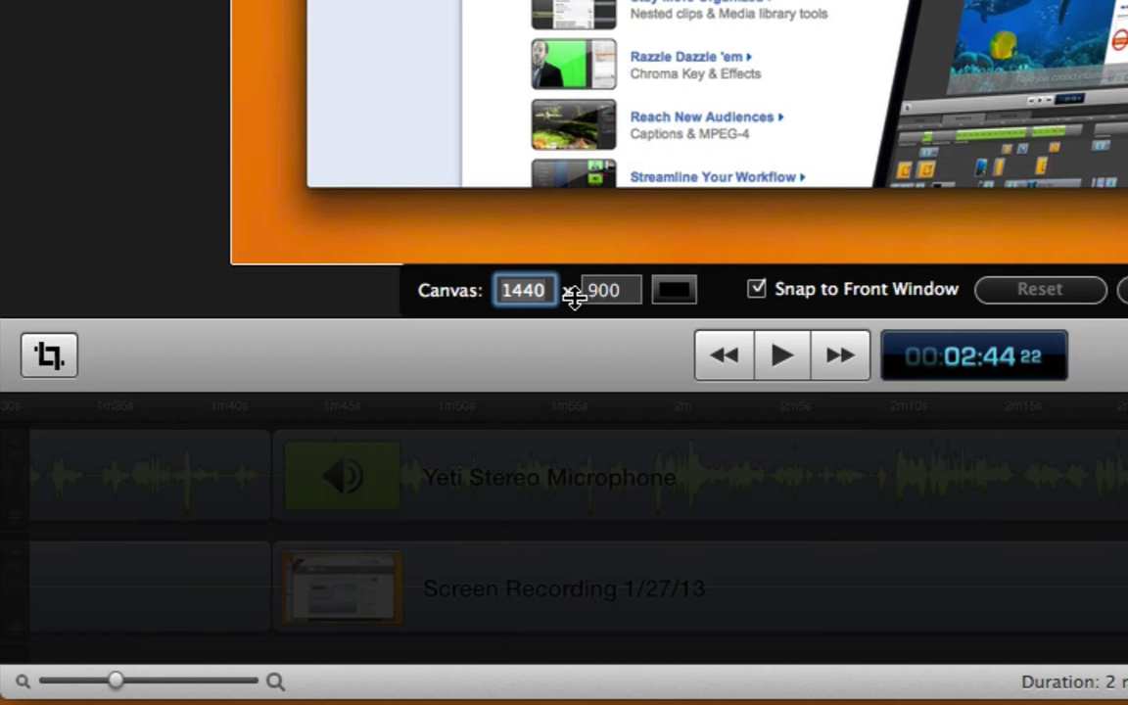
type("1280")
key("Tab")
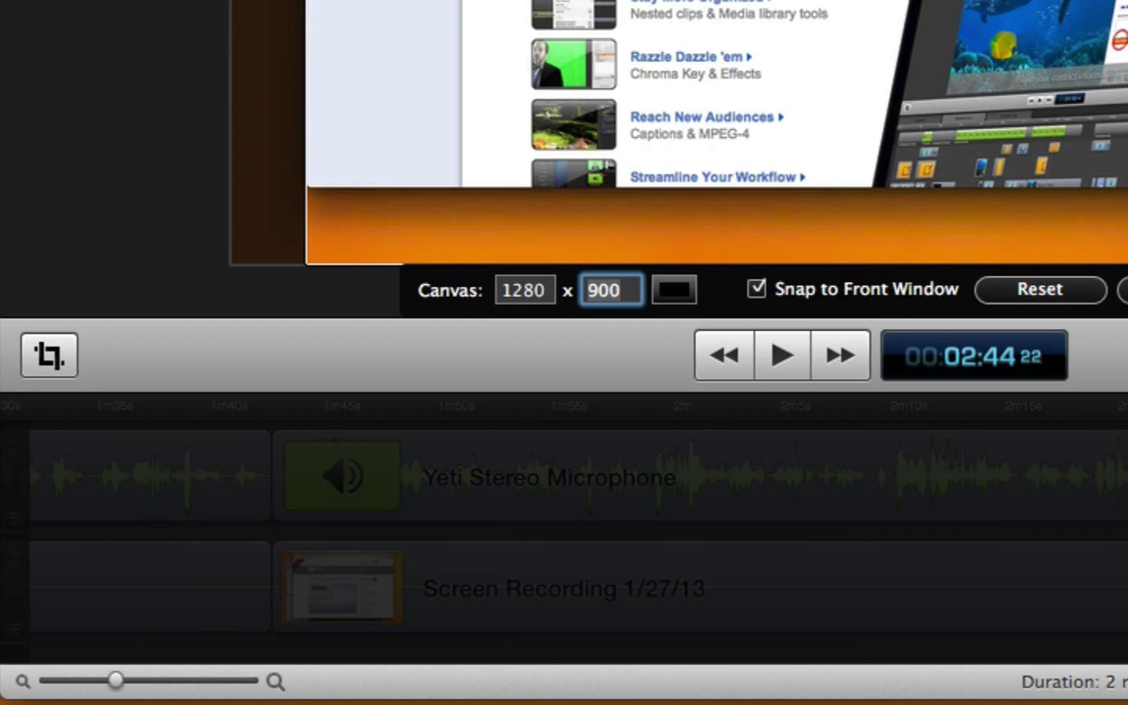
type("720")
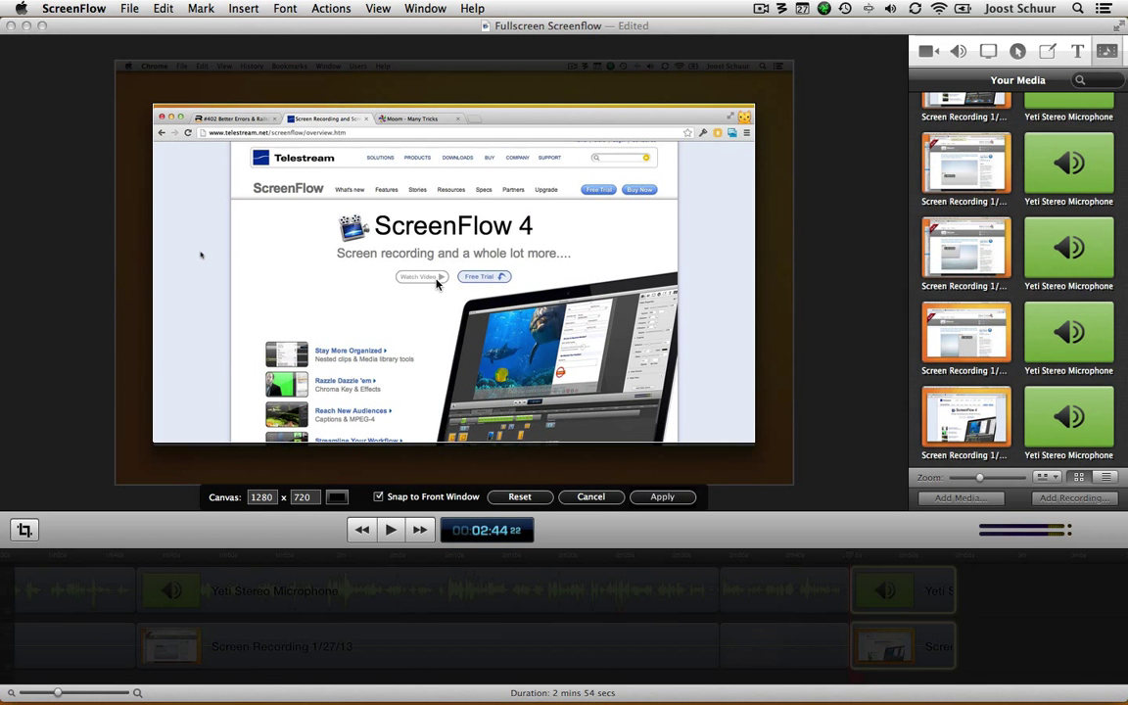
Apply the 1280 × 720 crop, deselect the clips, and start exporting Fullscreen Screenflow.mp4
left_click(392, 230)
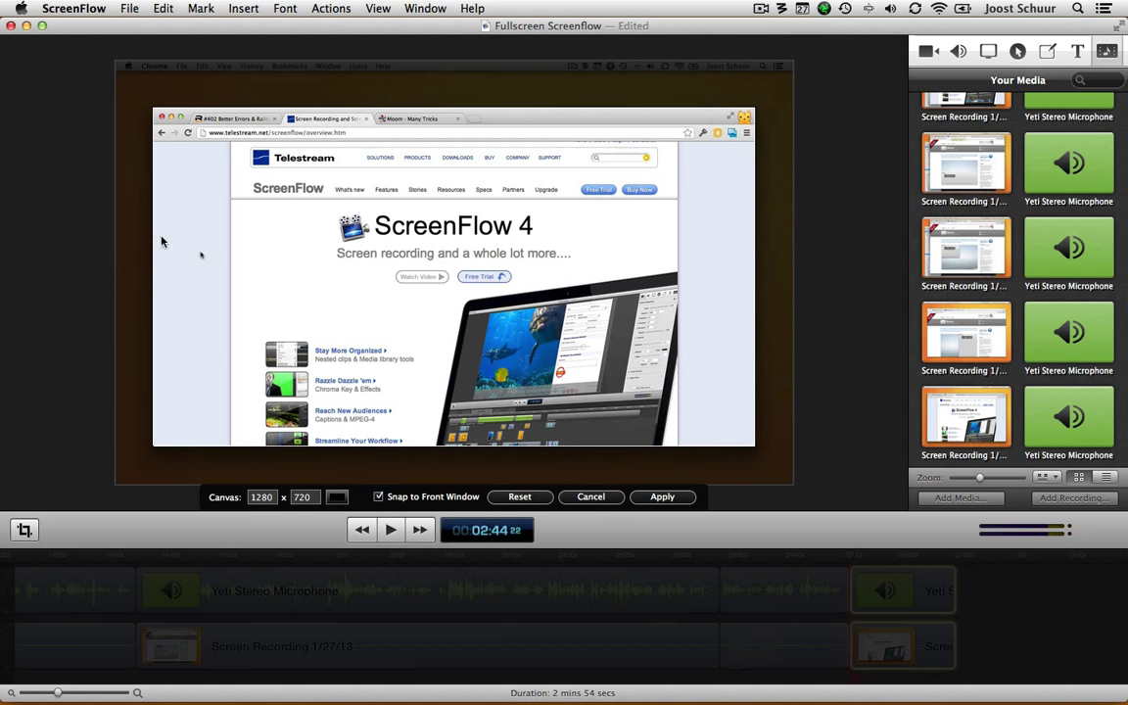
left_click(674, 498)
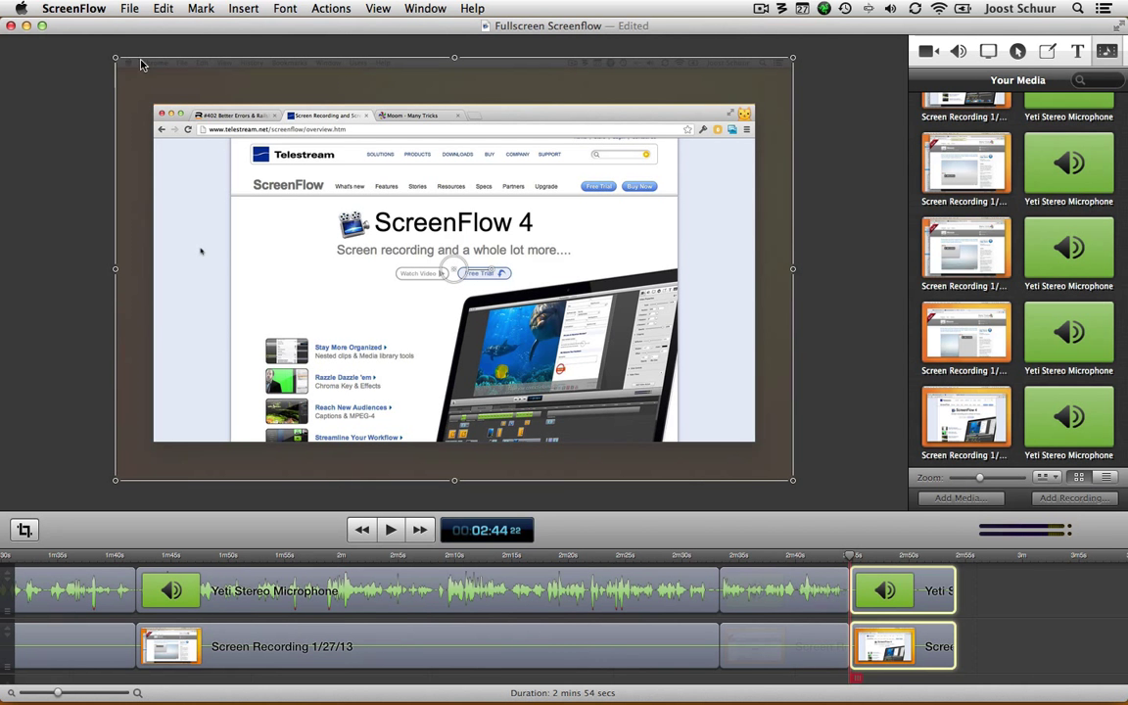
left_click(569, 497)
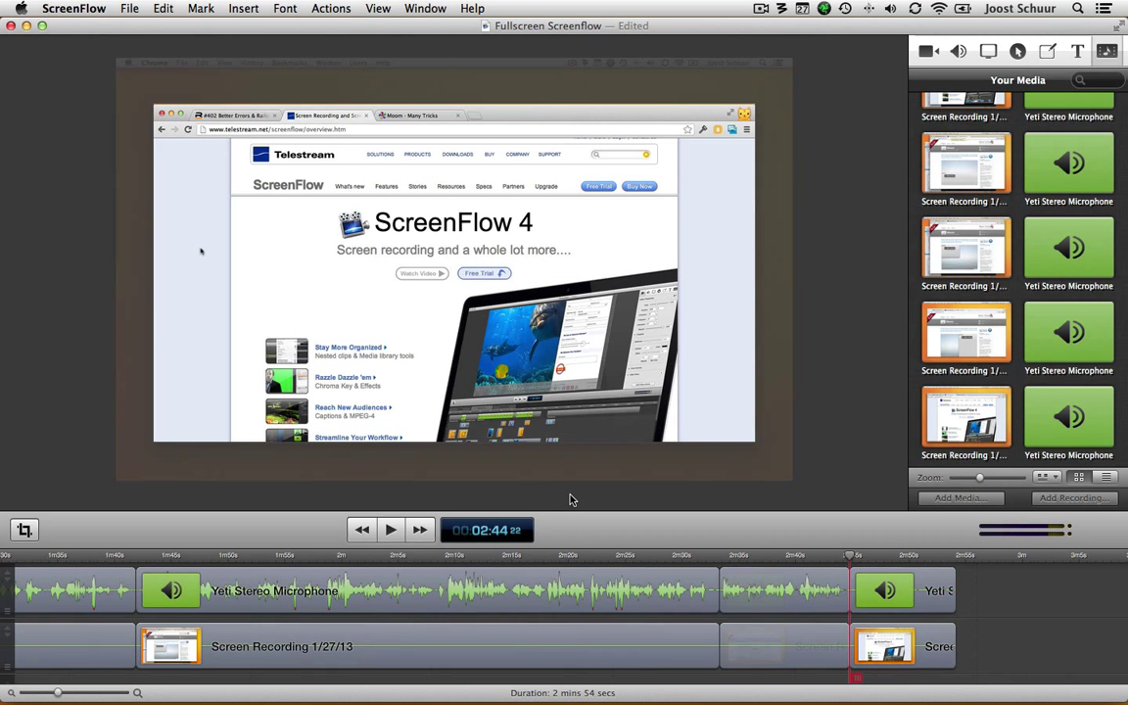
key("super+e")
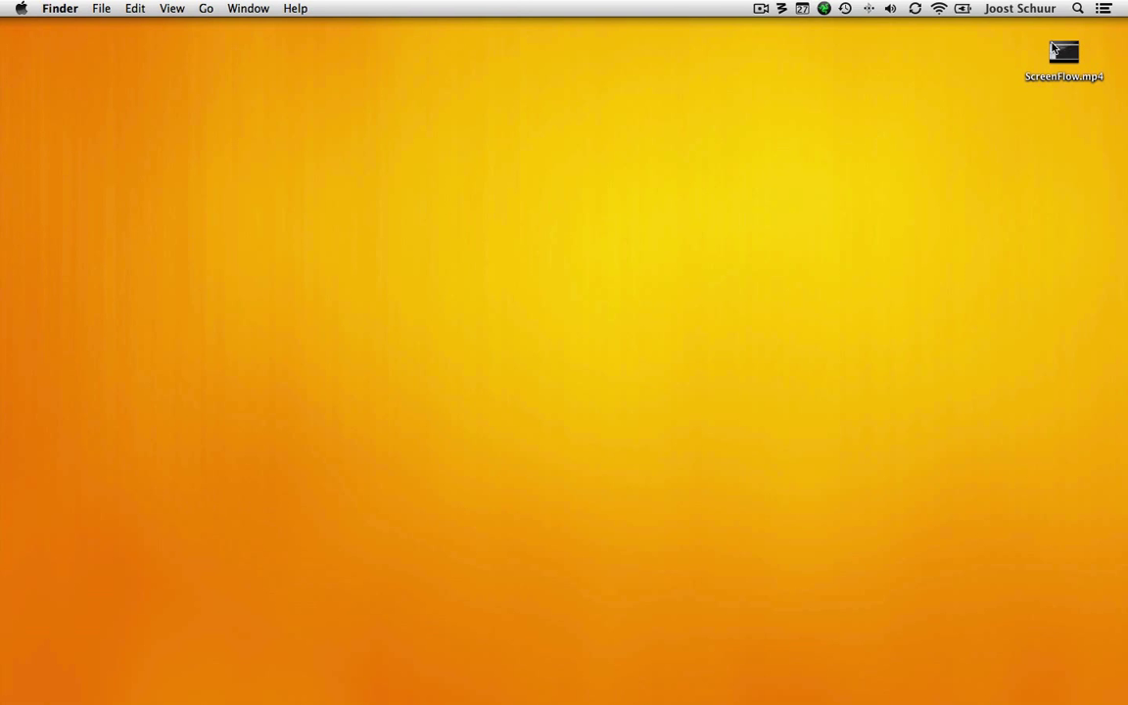
Check the exported ScreenFlow.mp4's 1280 × 720 info on the Desktop, then preview it in Quick Look
left_click(1056, 56)
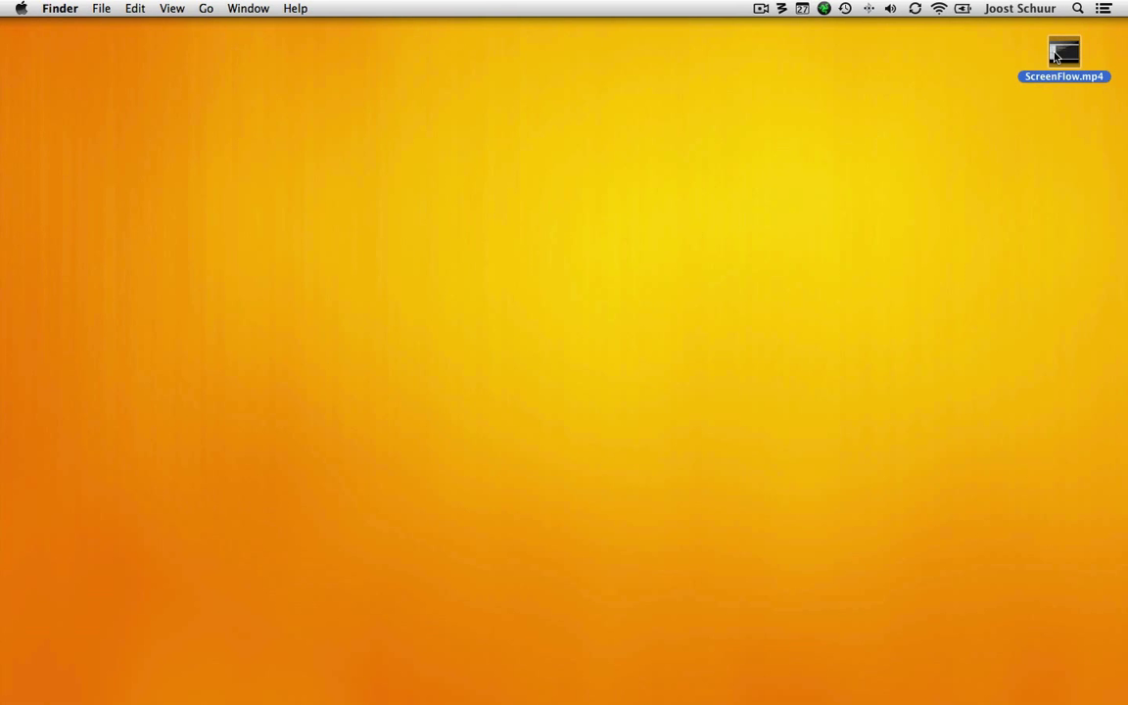
key("super+i")
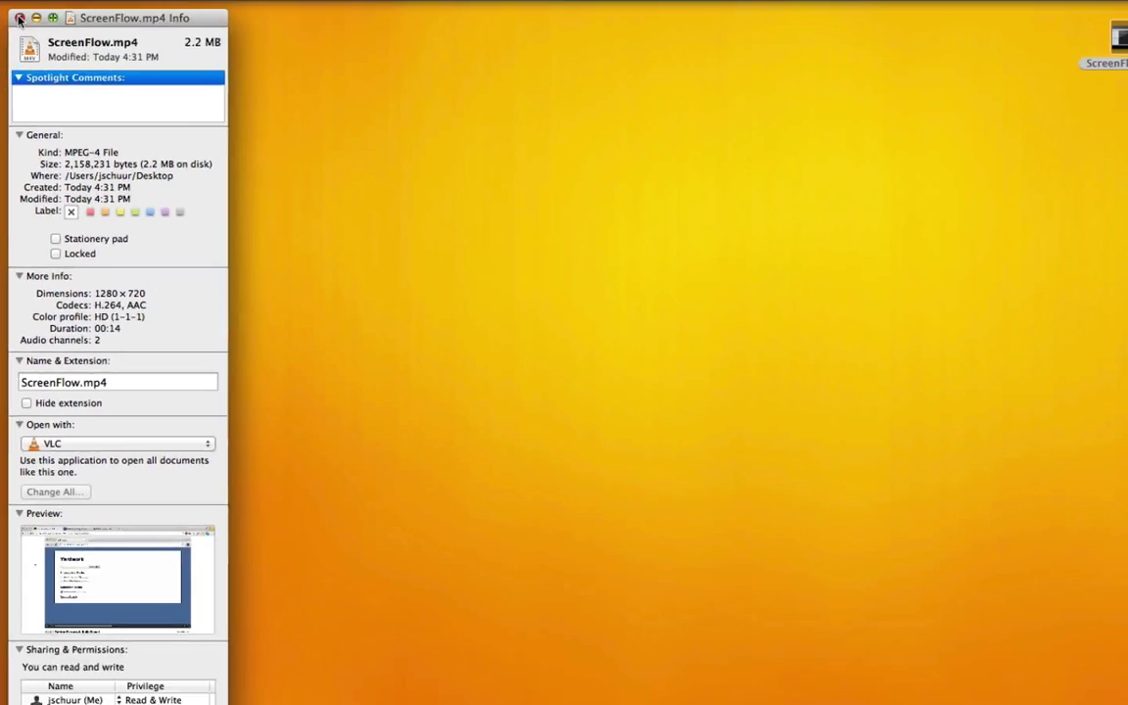
key("super+w")
left_click(1074, 84)
key("space")
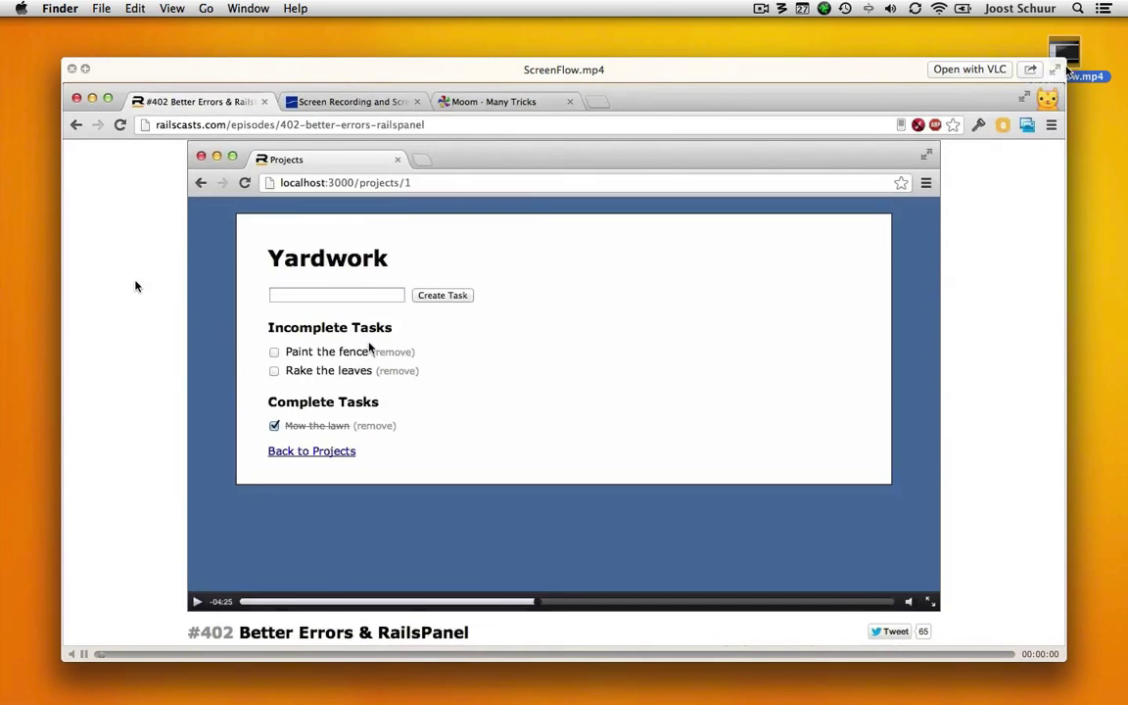